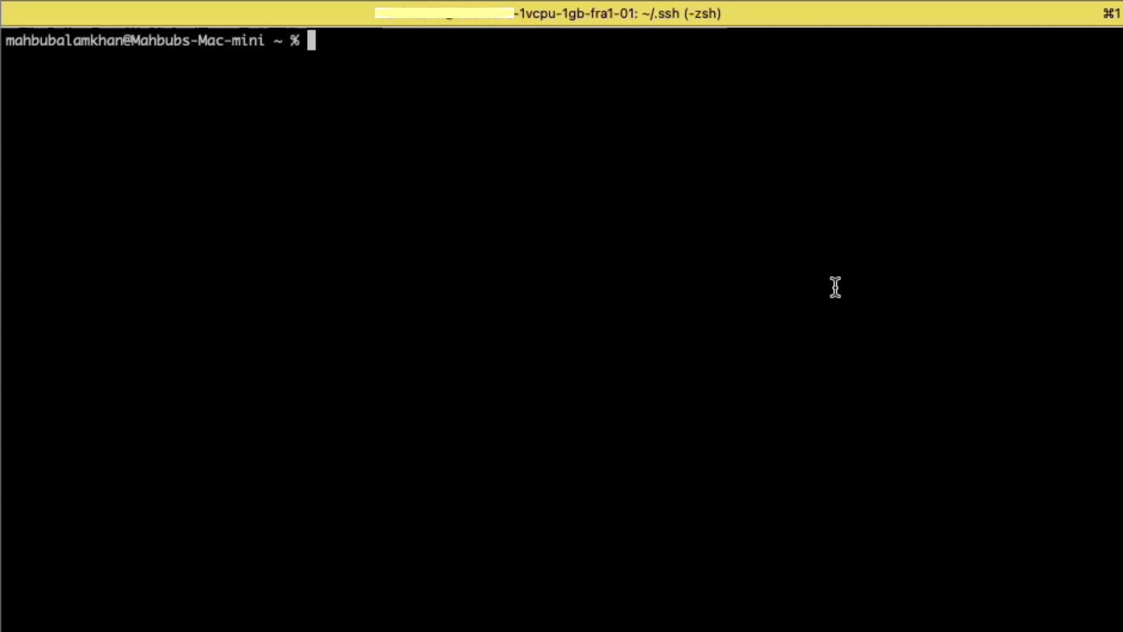
text(ssh xeniou)
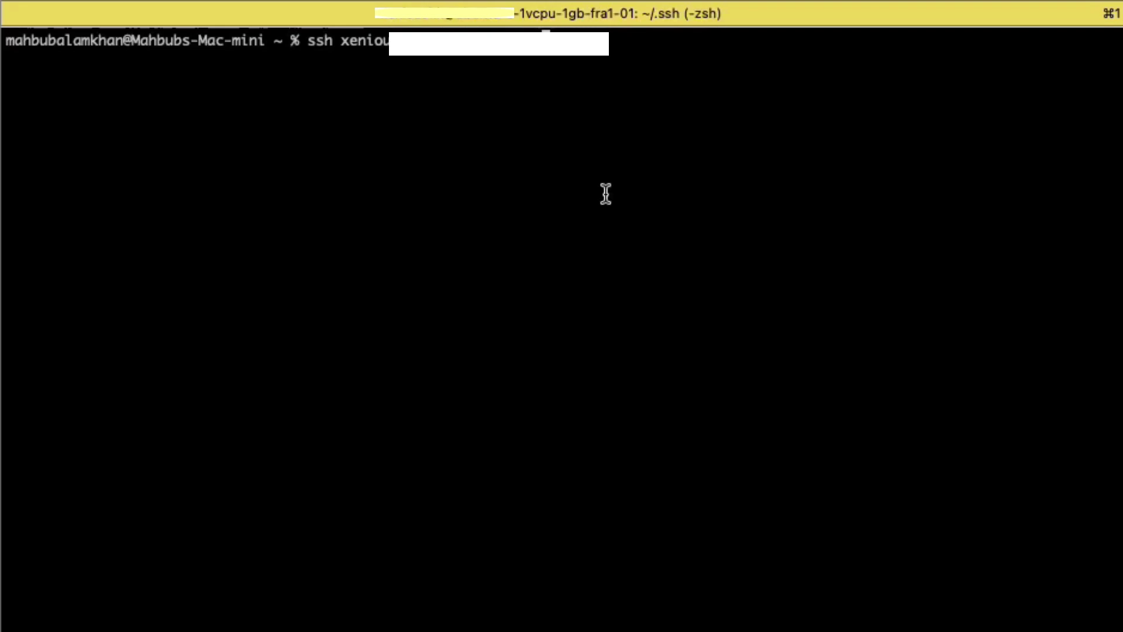
Step: Attempt an ssh login to the droplet, abort at its password prompt and clear the screen
key(Return)
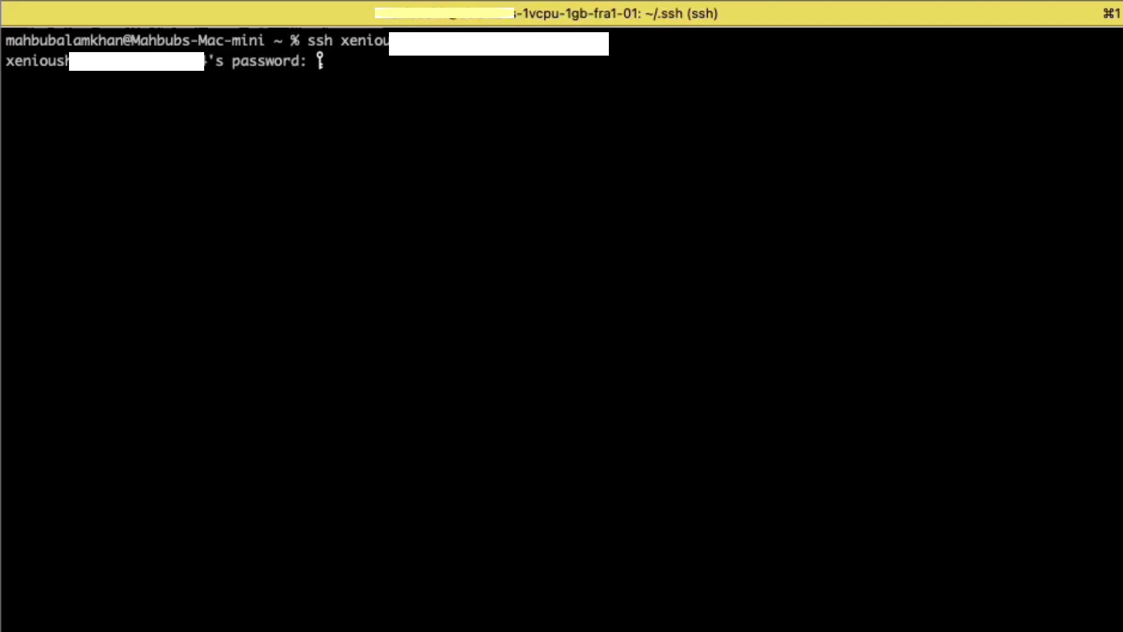
key(ctrl+c)
key(Return)
text(c)
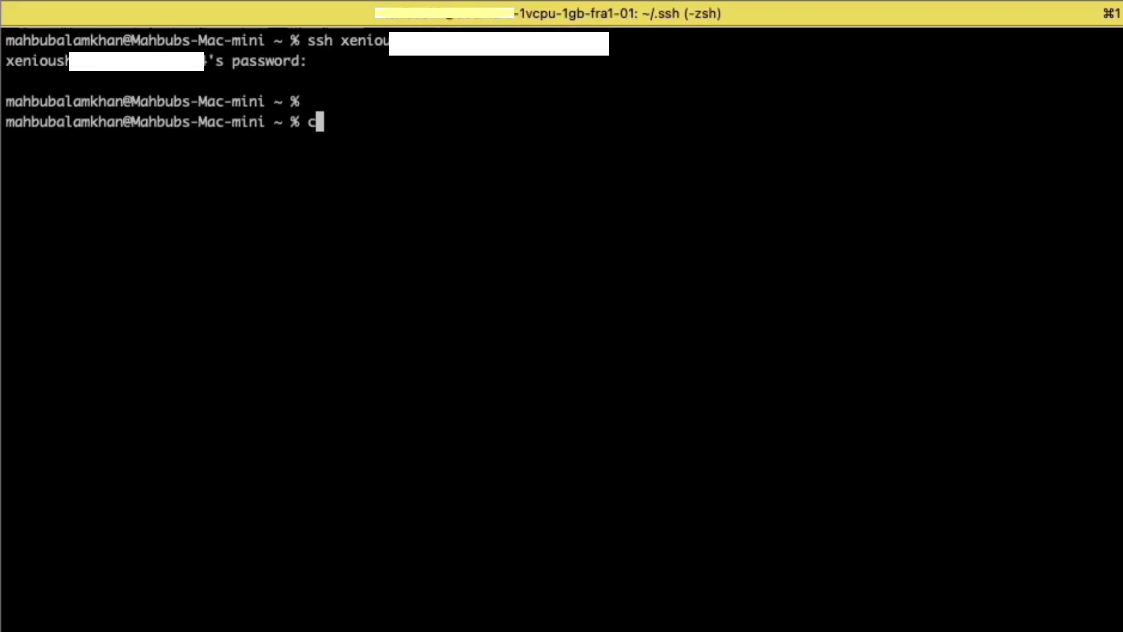
text(lear)
key(Return)
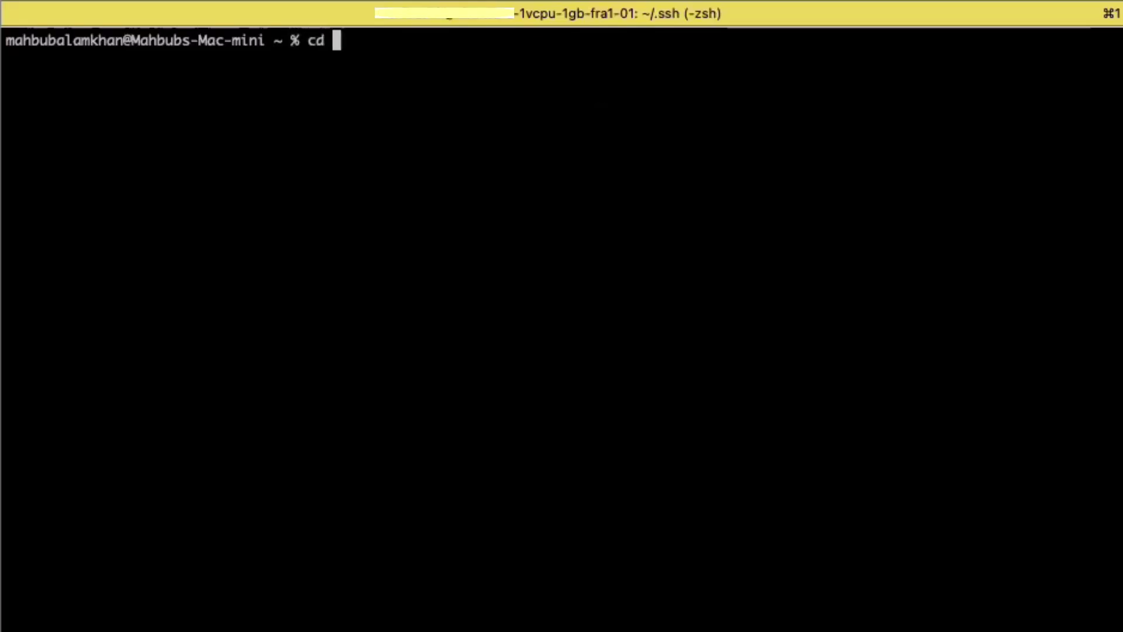
text(~)
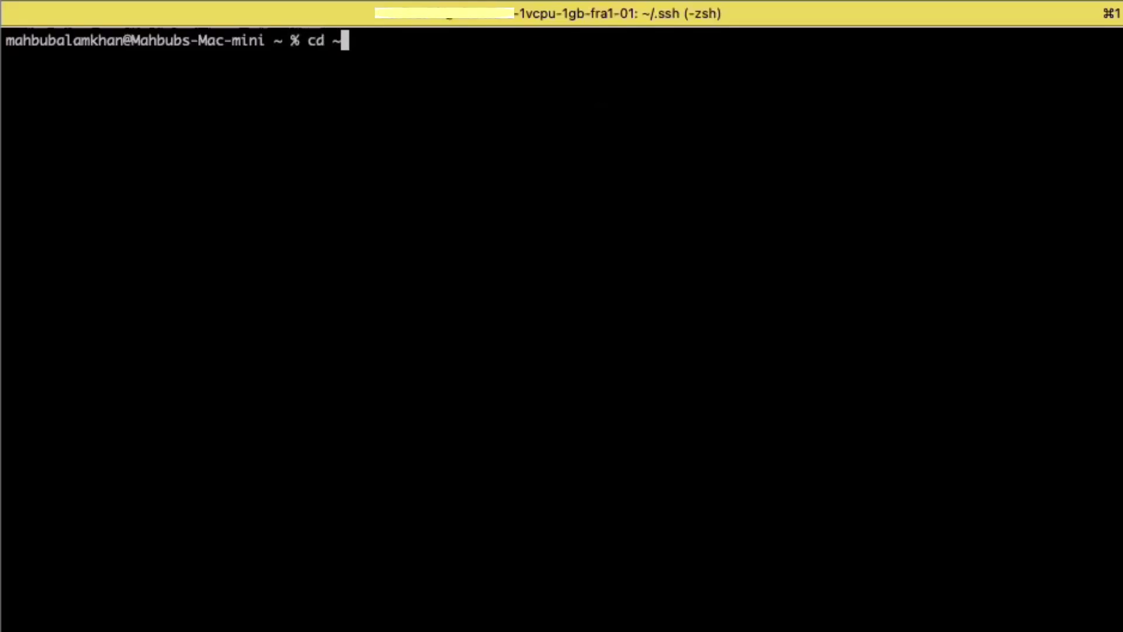
text(/..)
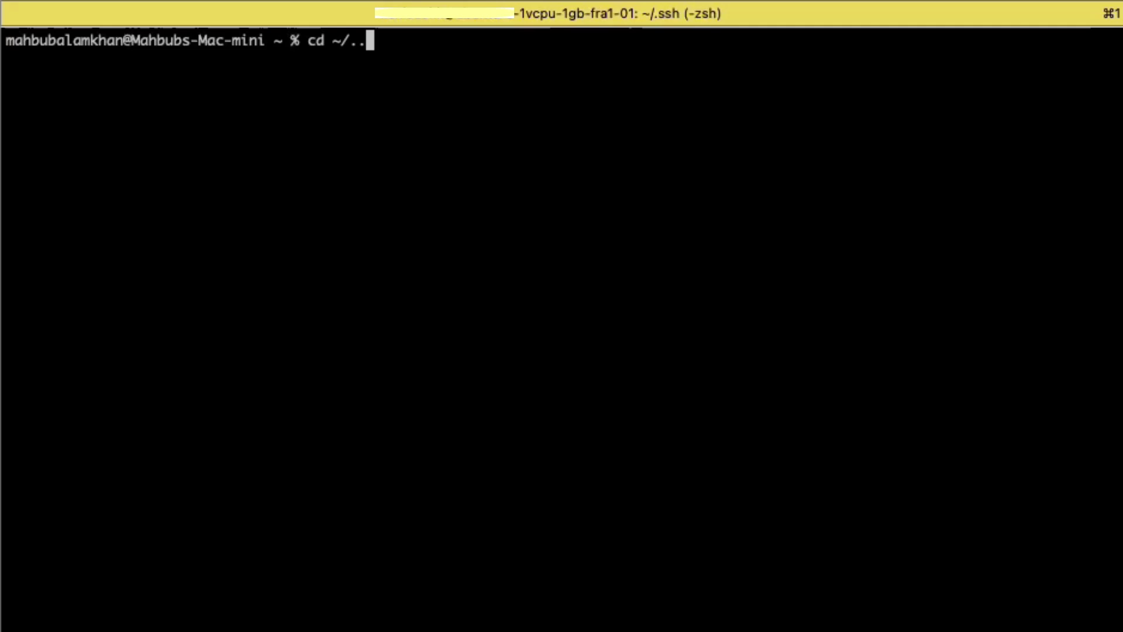
key(BackSpace)
text(ssh)
Step: Change into ~/.ssh and list it, pointing out the id_rsa and id_rsa.pub key pair
key(Return)
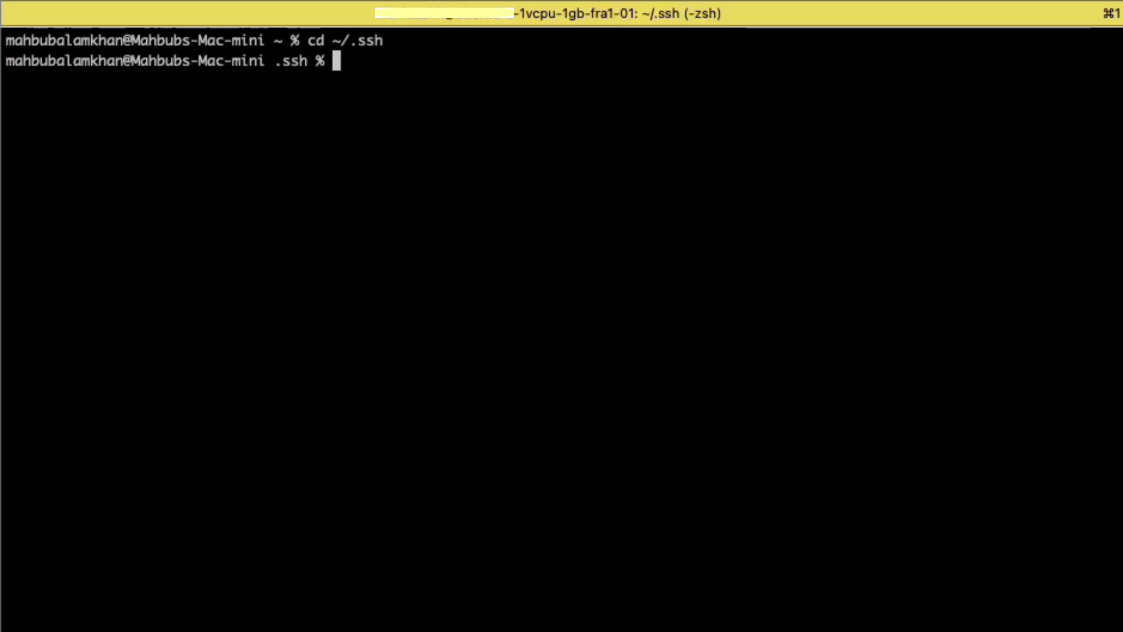
text(ll)
key(Return)
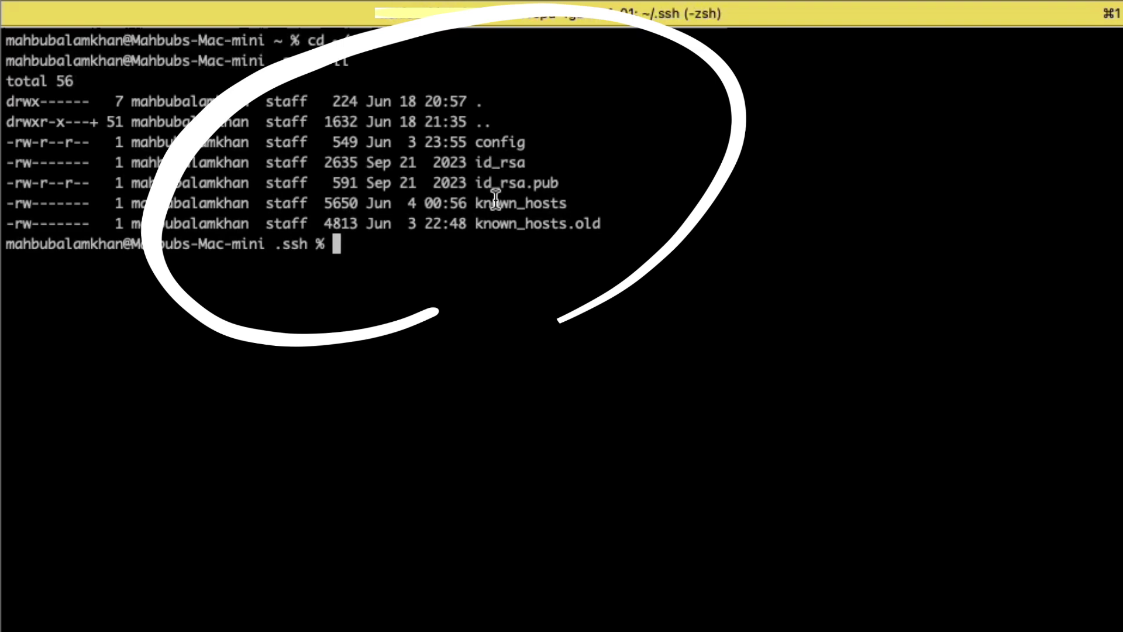
mouse_move(476, 162)
mouse_down()
mouse_move(517, 164)
mouse_move(478, 184)
mouse_move(557, 184)
mouse_up()
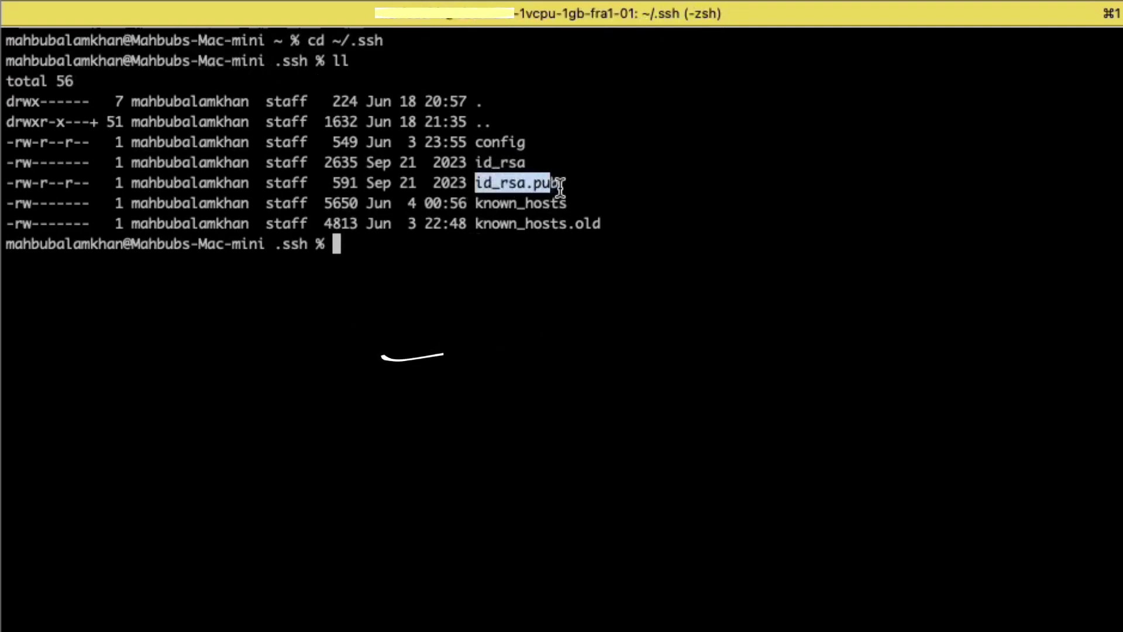
click(605, 180)
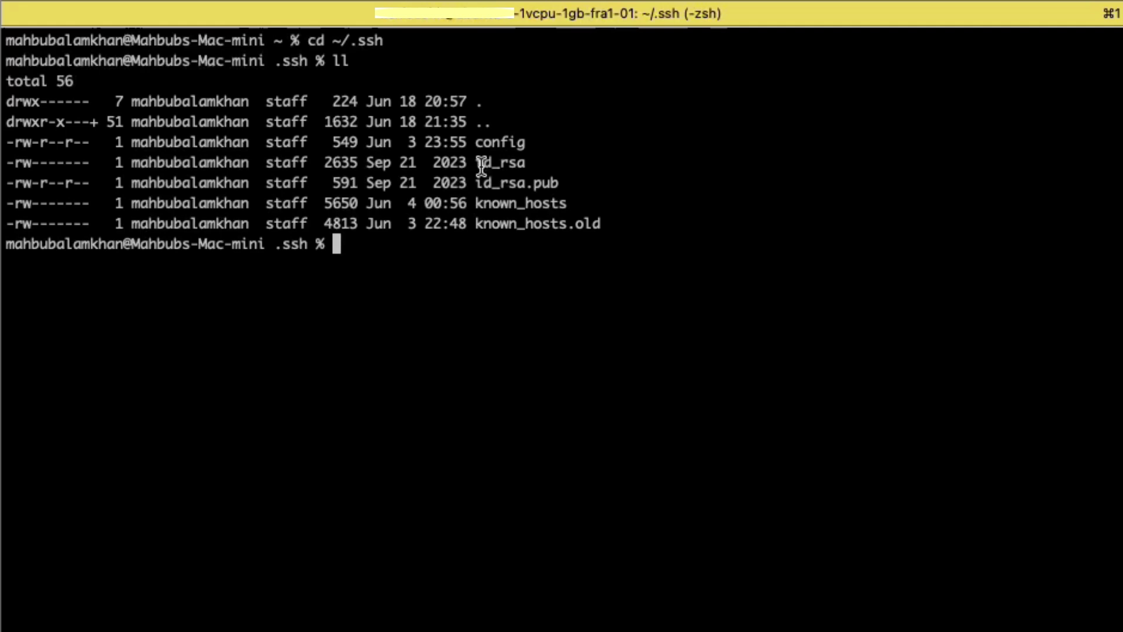
drag(478, 164, 525, 165)
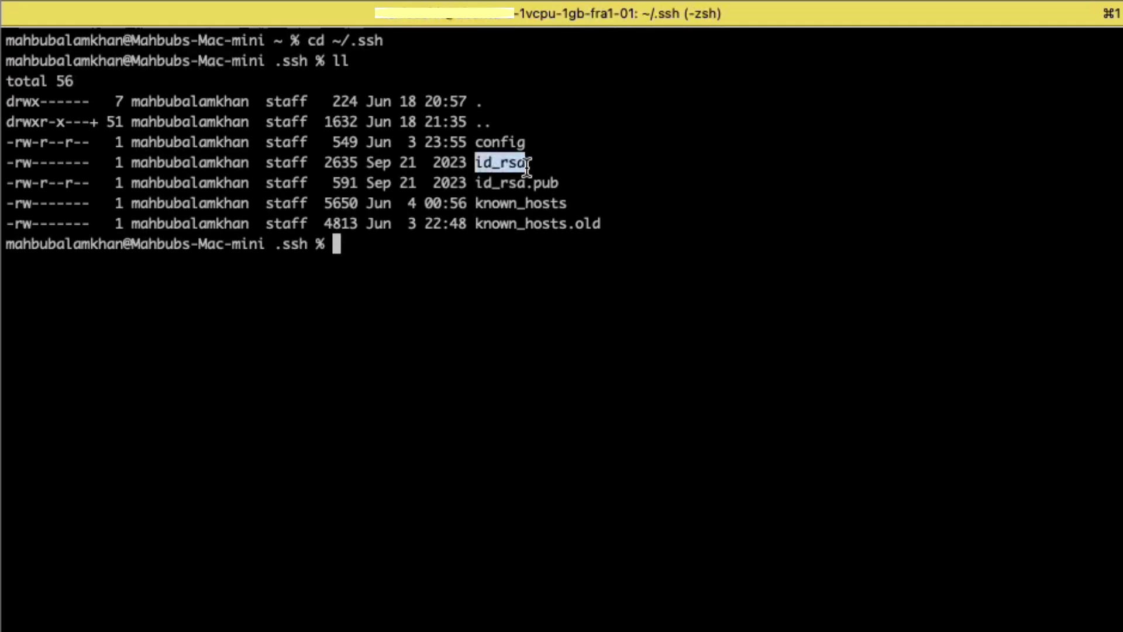
click(590, 171)
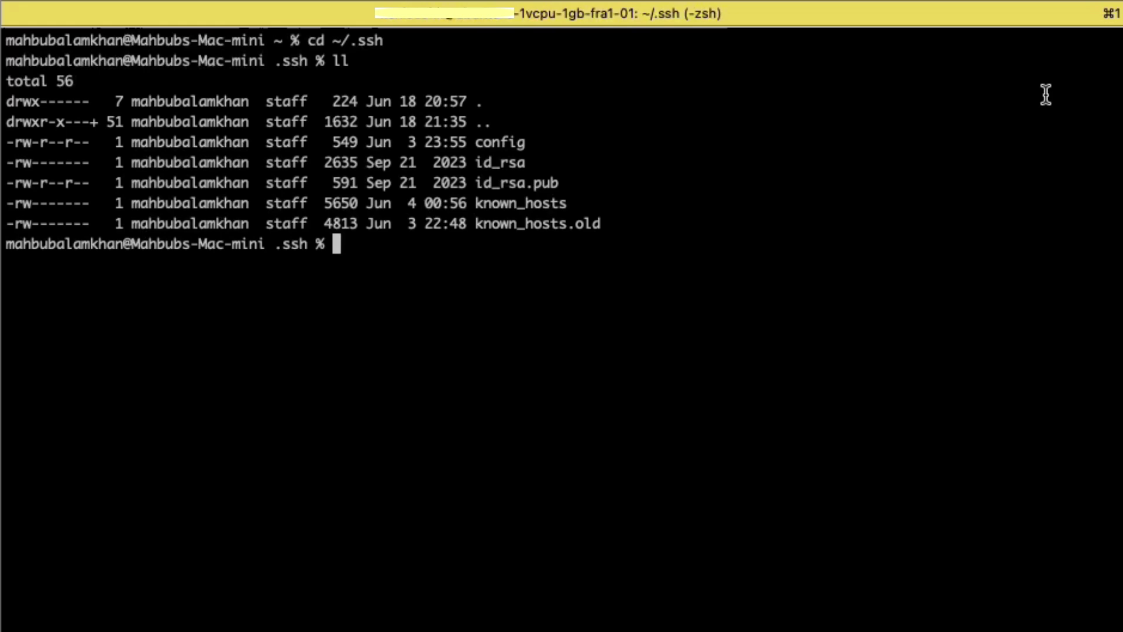
text(clea)
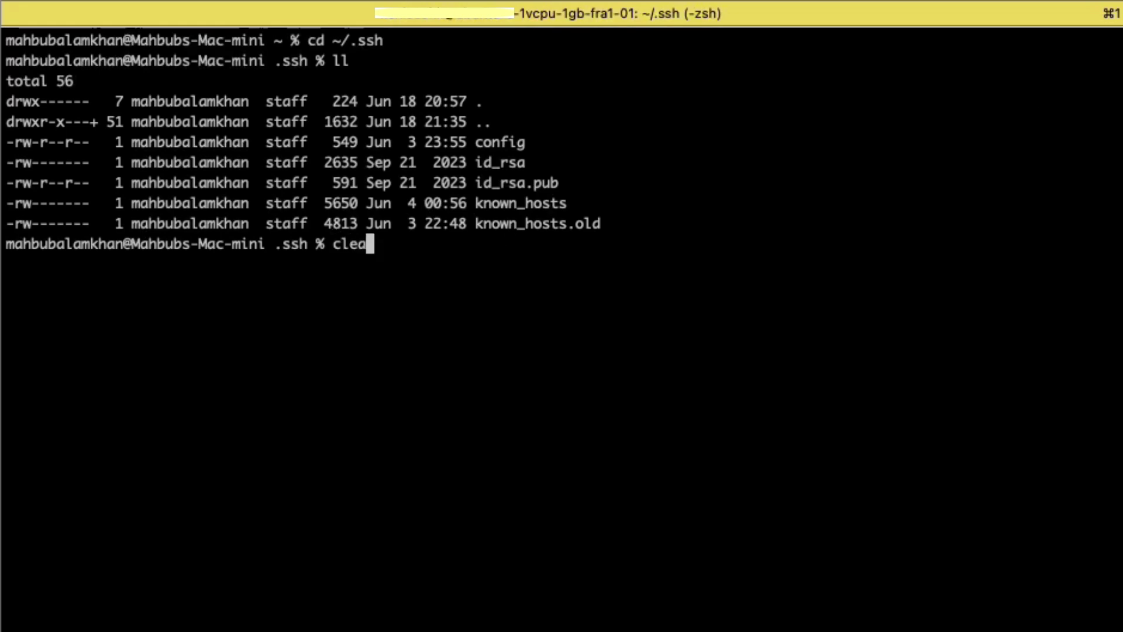
text(r)
Step: Clear the screen and run ssh-copy-id user@host to send id_rsa.pub to the droplet
key(Return)
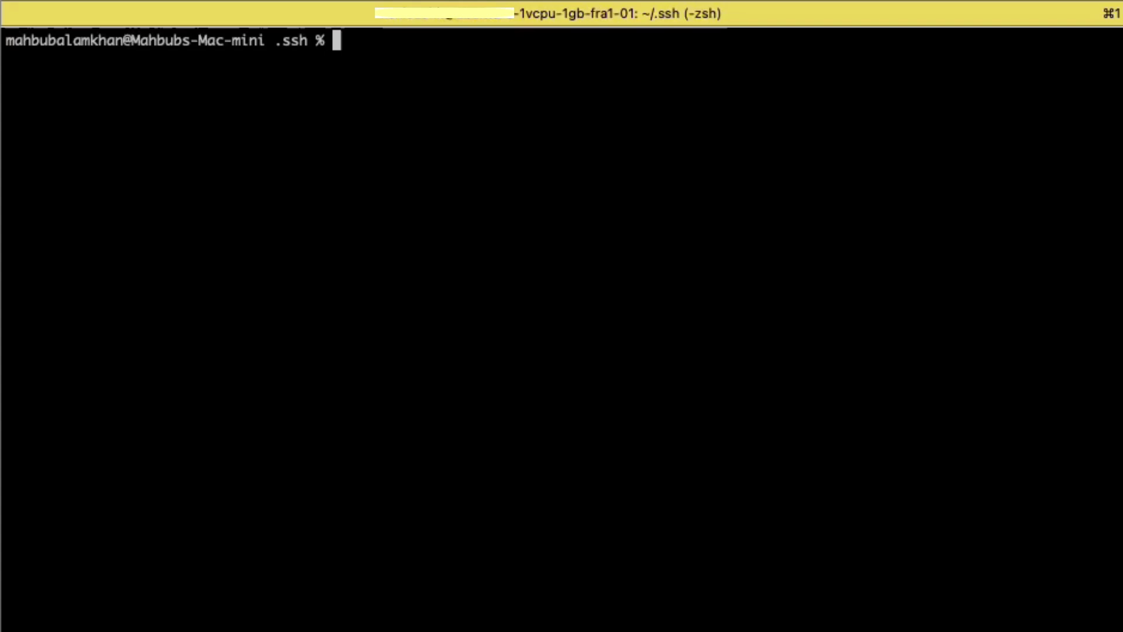
text(ssh-)
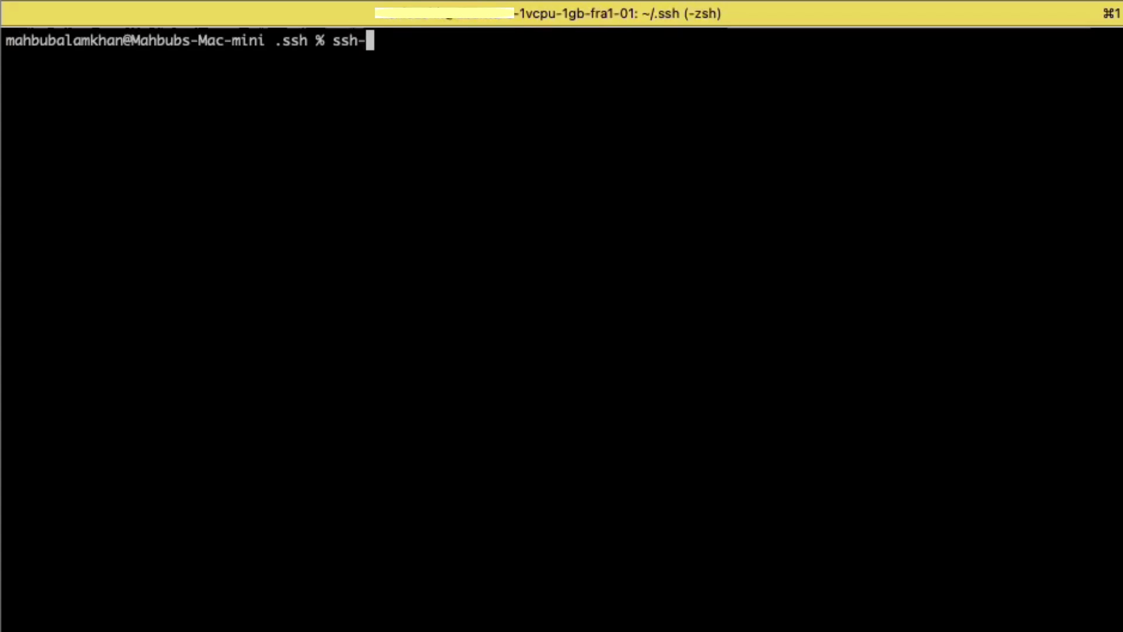
text(copy-id)
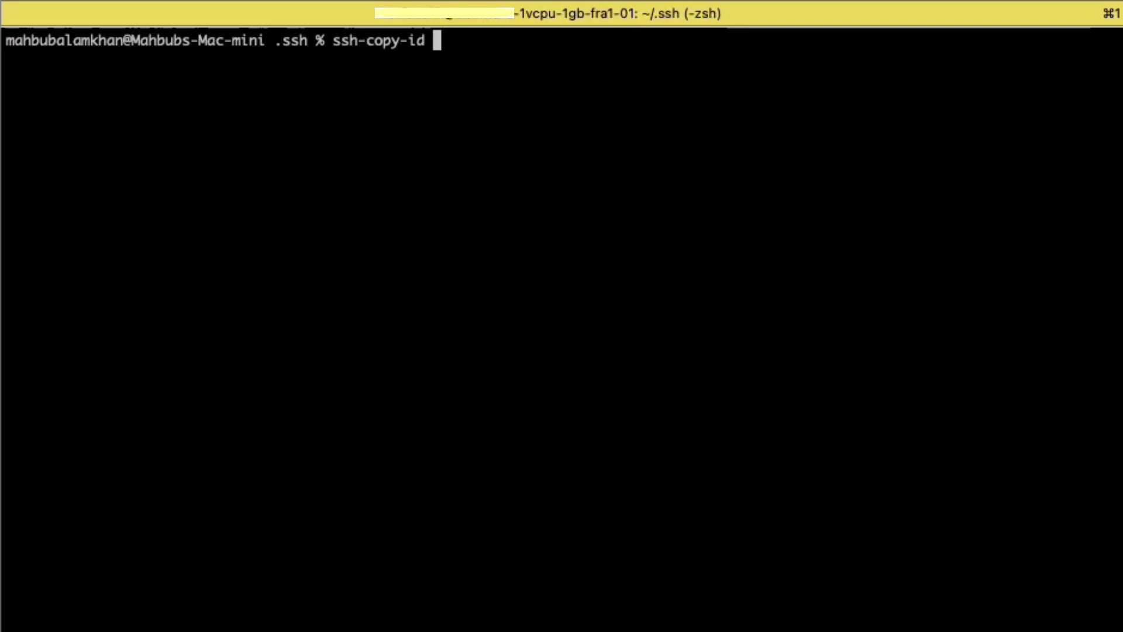
text( xenic)
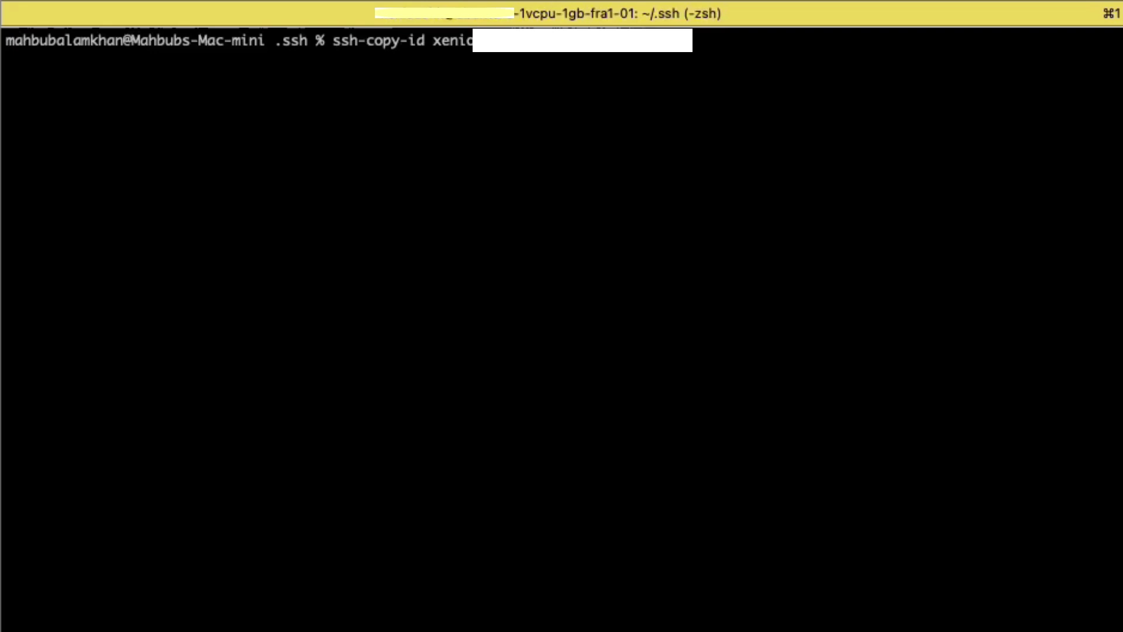
key(Return)
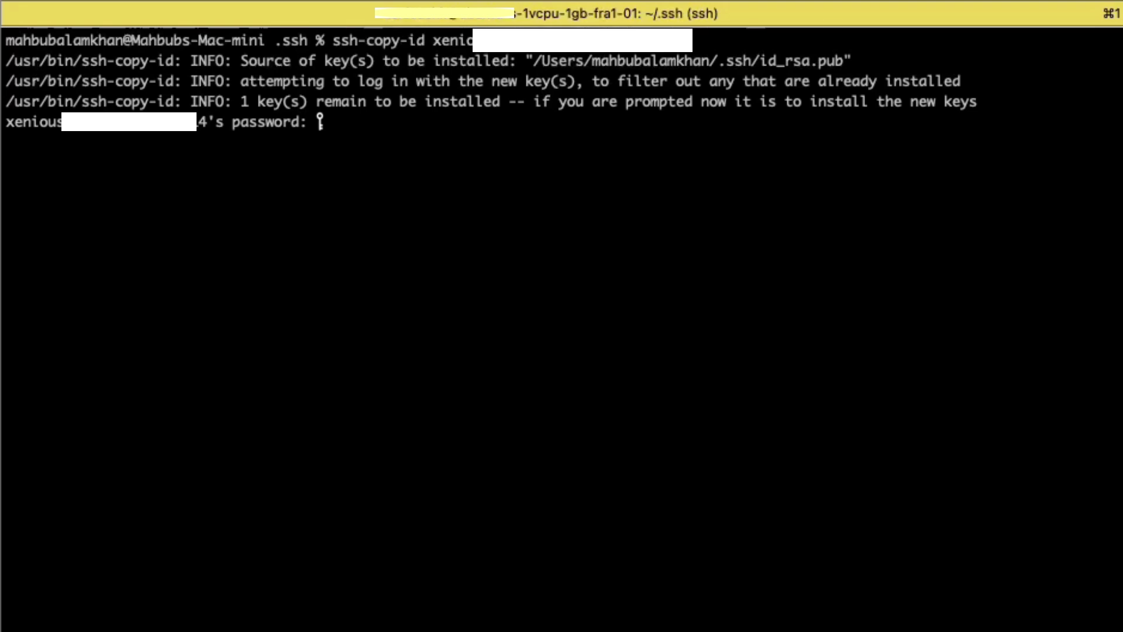
Step: Submit the droplet password so ssh-copy-id reports one key added
key(Return)
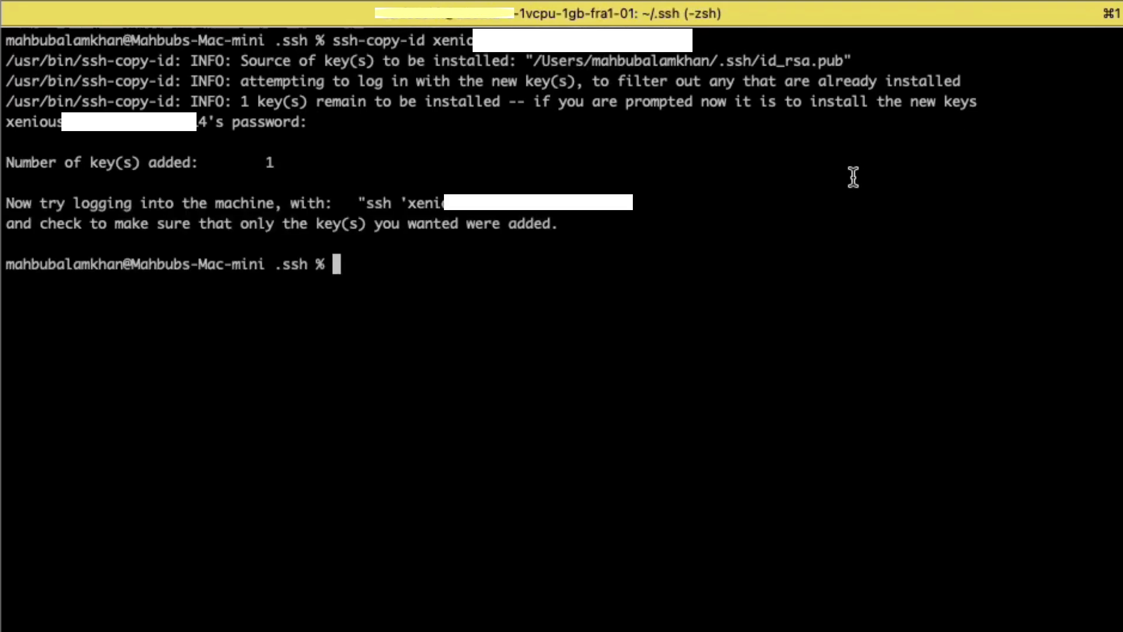
drag(6, 162, 309, 157)
click(310, 157)
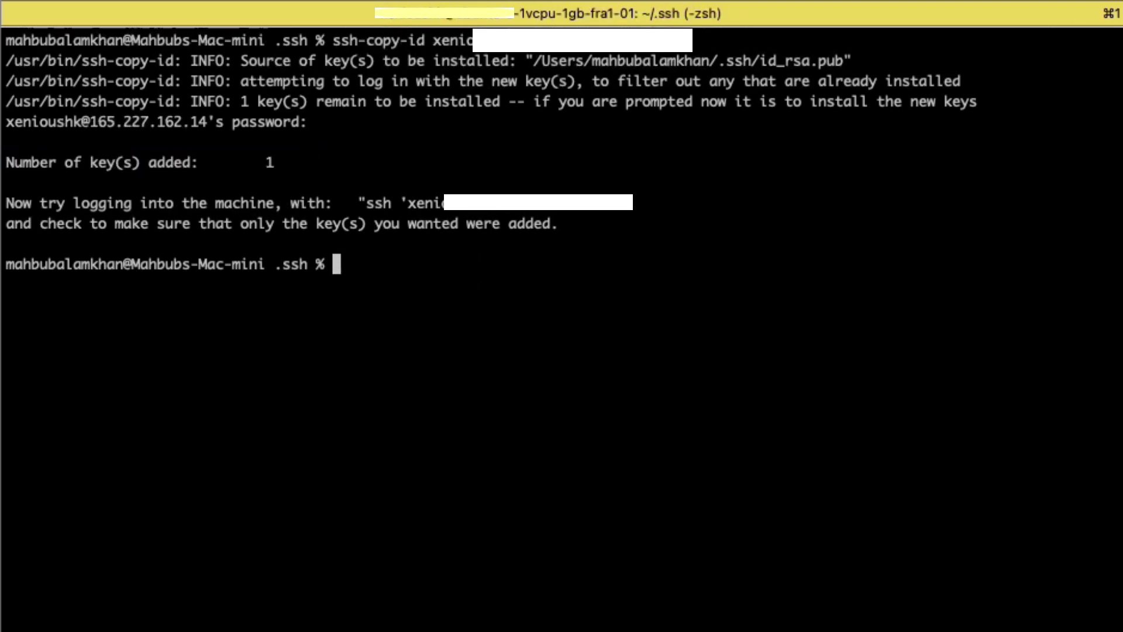
Step: Run the suggested ssh command and land at the Ubuntu droplet's shell without a password
key(super+v)
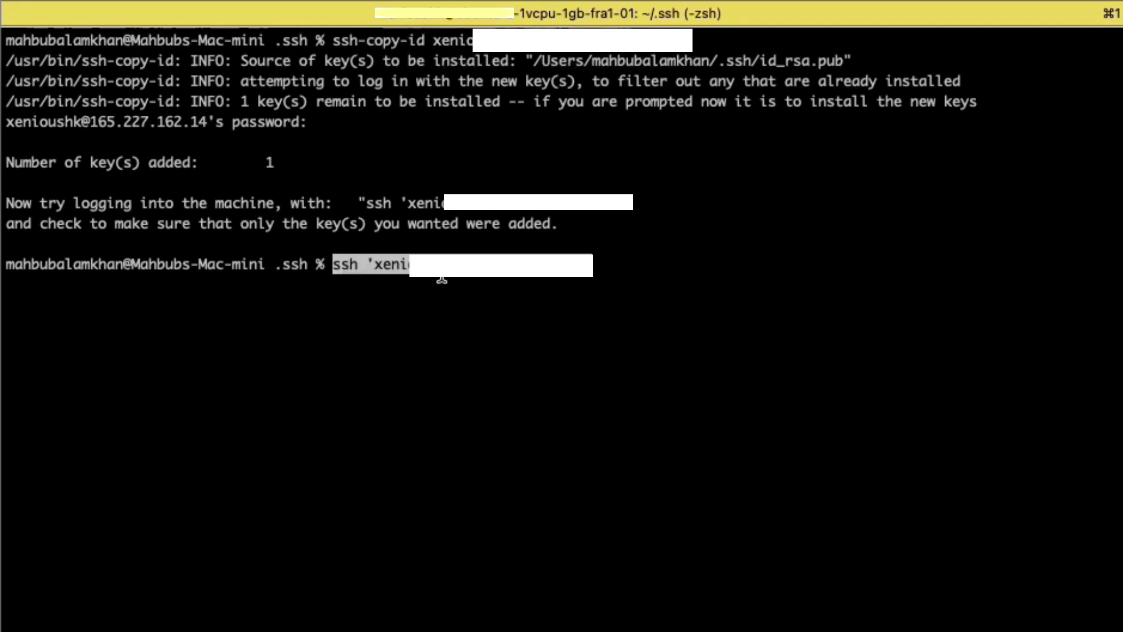
key(Right)
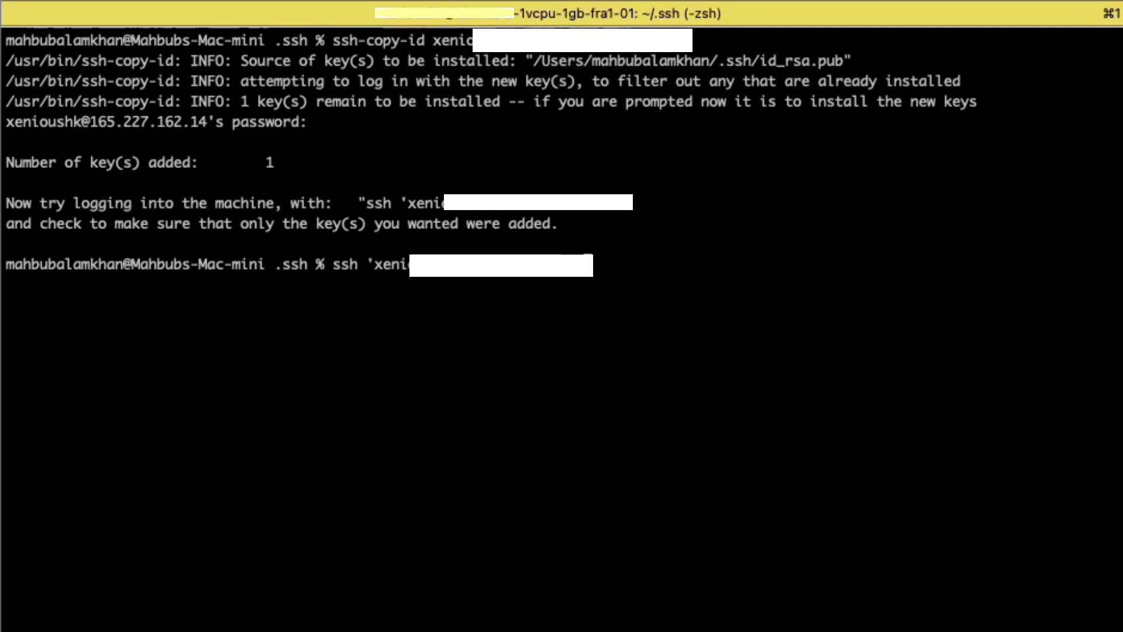
key(Return)
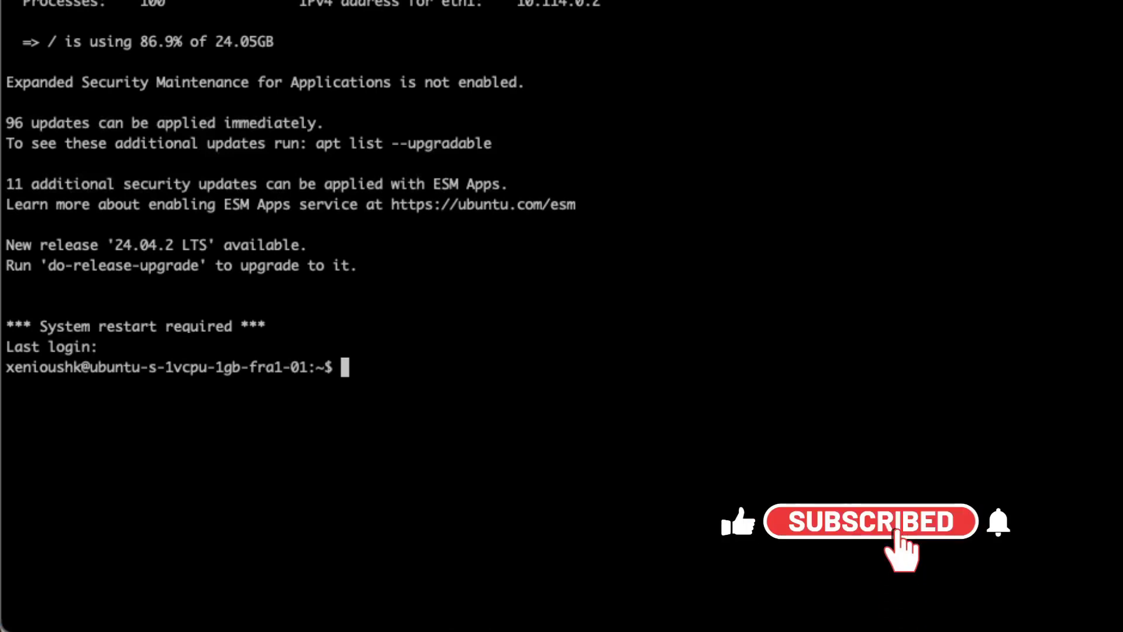
text(exit)
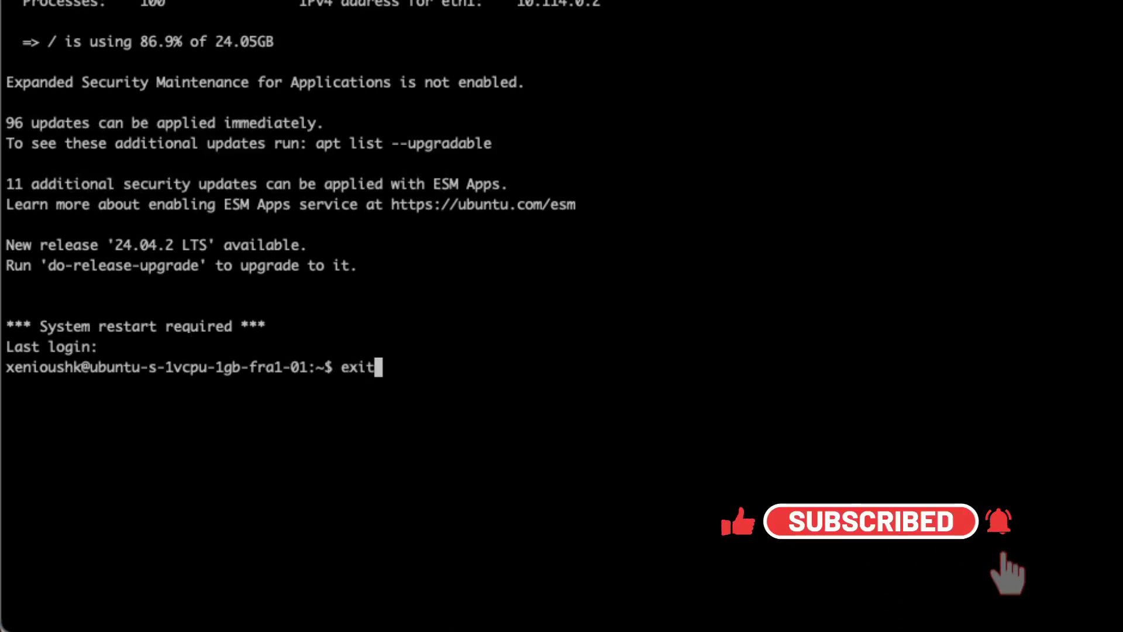
Step: Log out of the droplet session back to the local shell
key(Return)
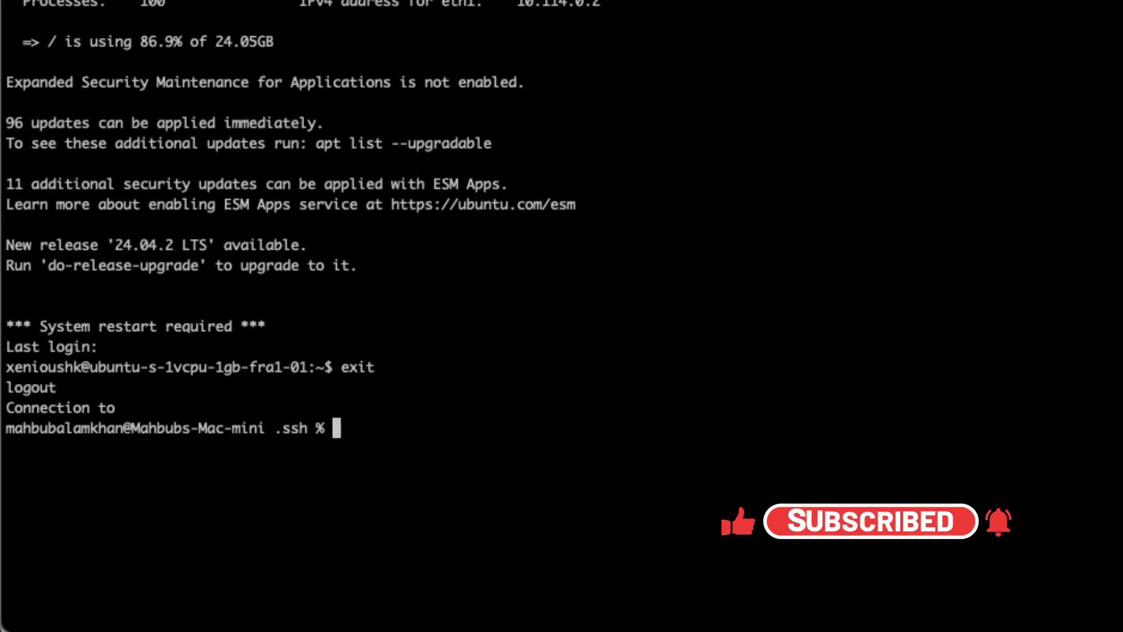
text(ssh 'xeniou)
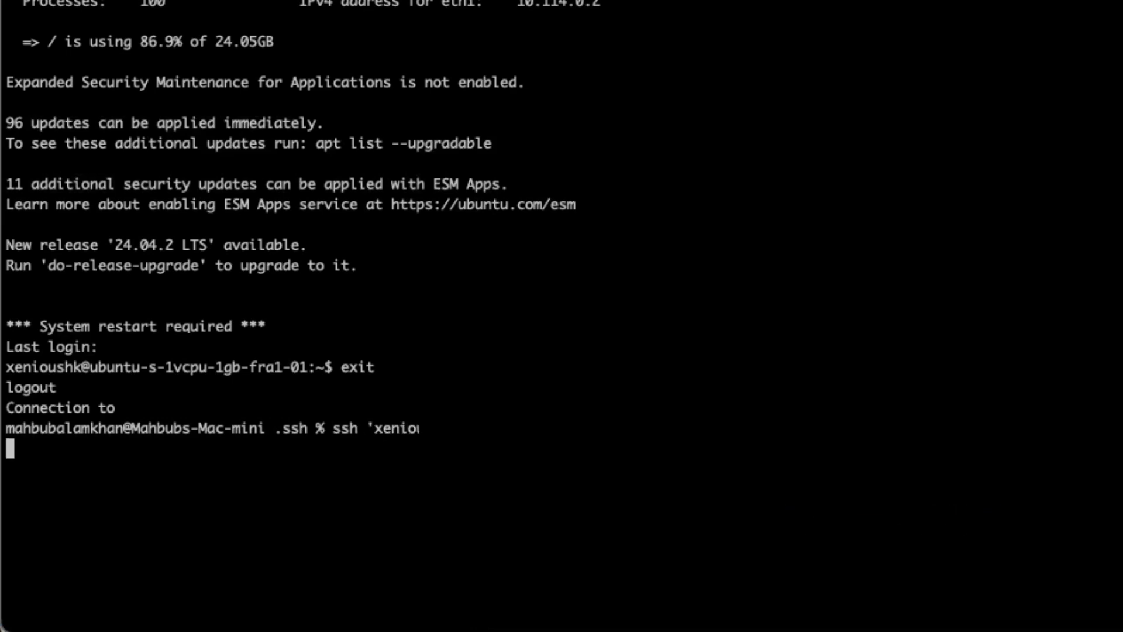